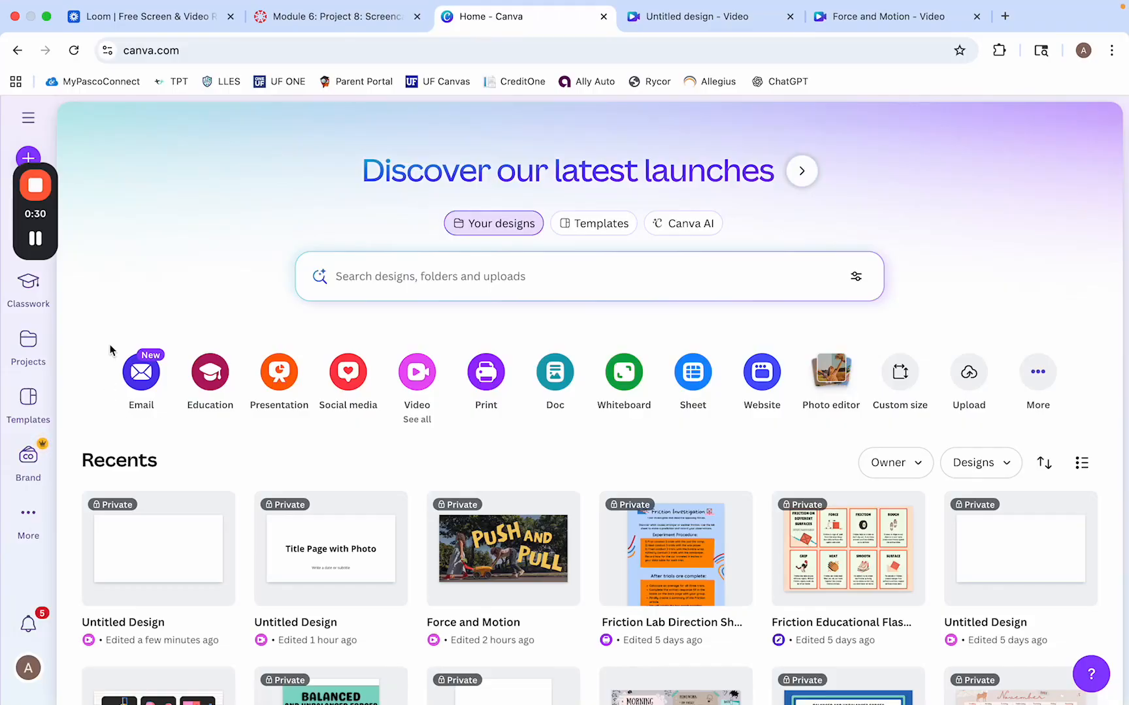
- Create a new blank landscape video design
{"action": "left_click", "coordinate": [33, 156]}
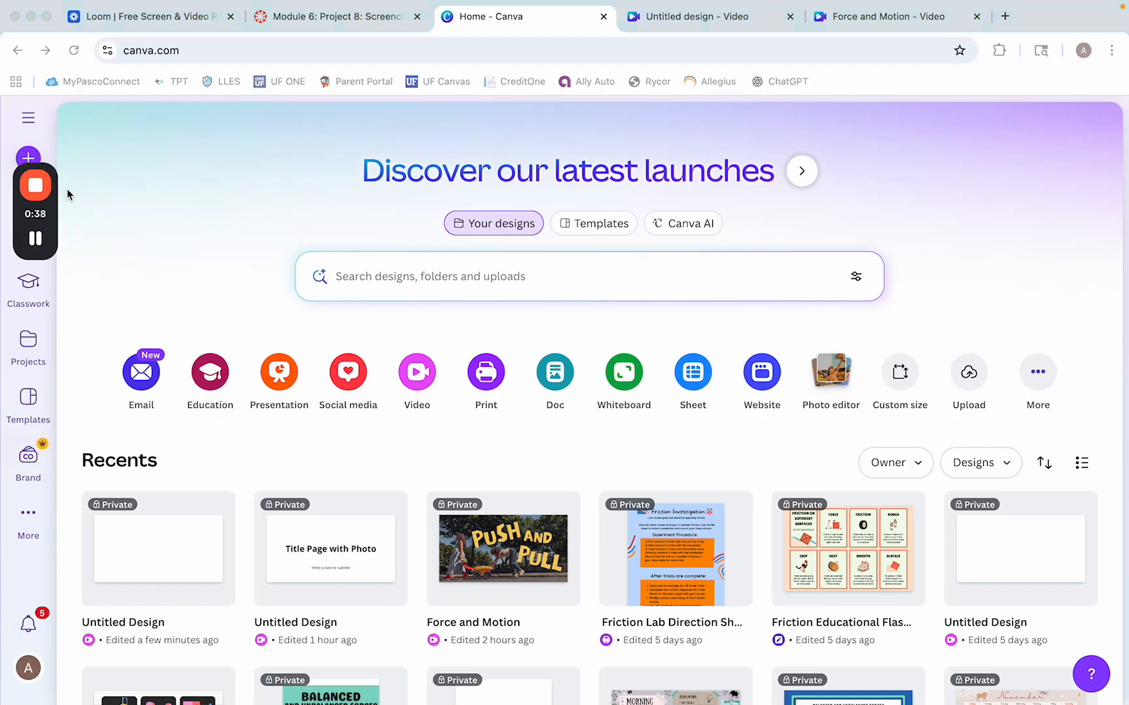
{"action": "mouse_move", "coordinate": [51, 230]}
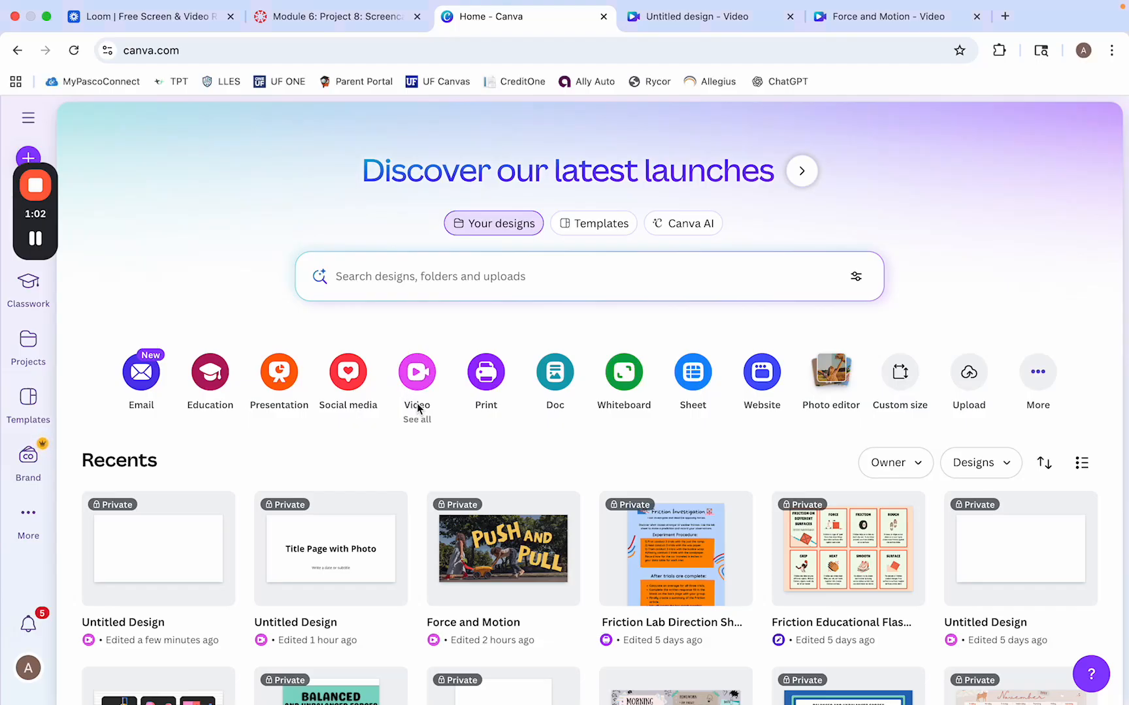
{"action": "left_click", "coordinate": [416, 405]}
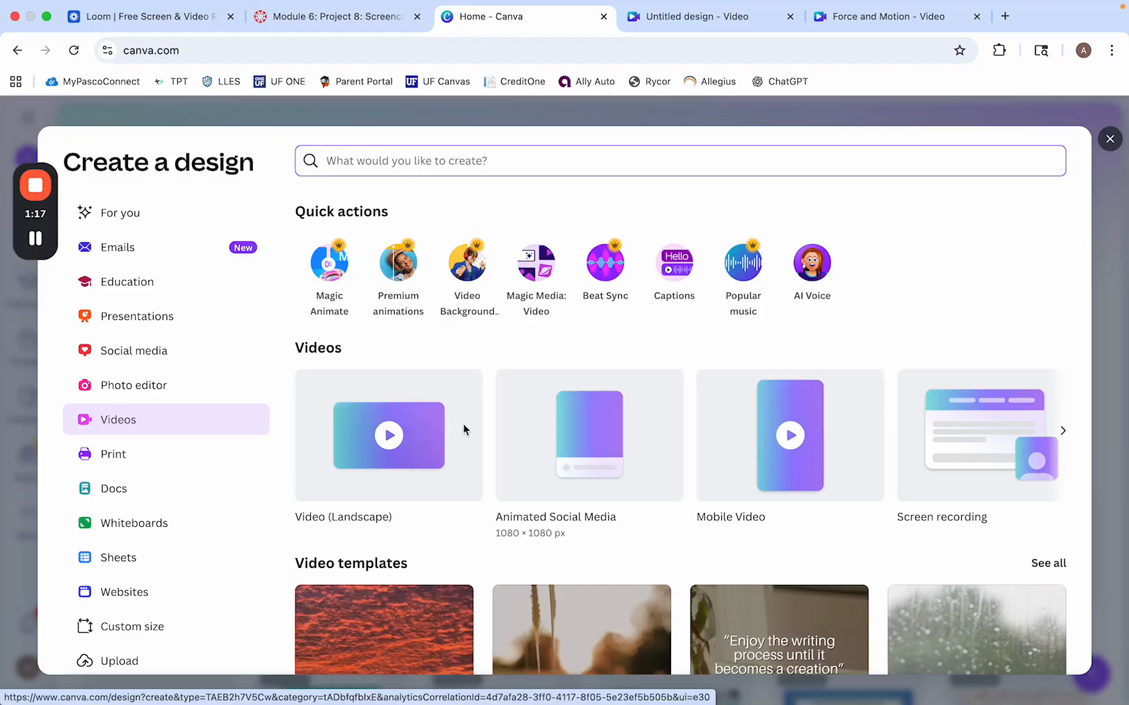
{"action": "left_click", "coordinate": [357, 465]}
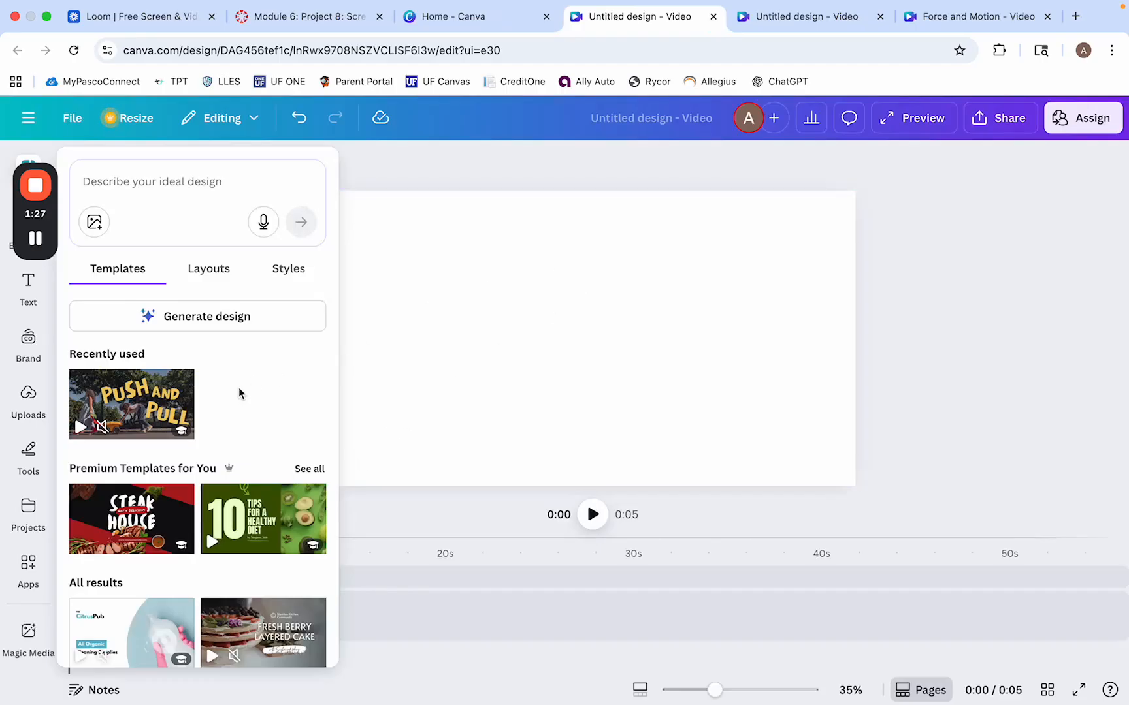
- Look through the suggested video templates for the blank design
{"action": "scroll", "coordinate": [237, 387], "scroll_direction": "down", "scroll_amount": 3}
{"action": "scroll", "coordinate": [238, 387], "scroll_direction": "up", "scroll_amount": 2}
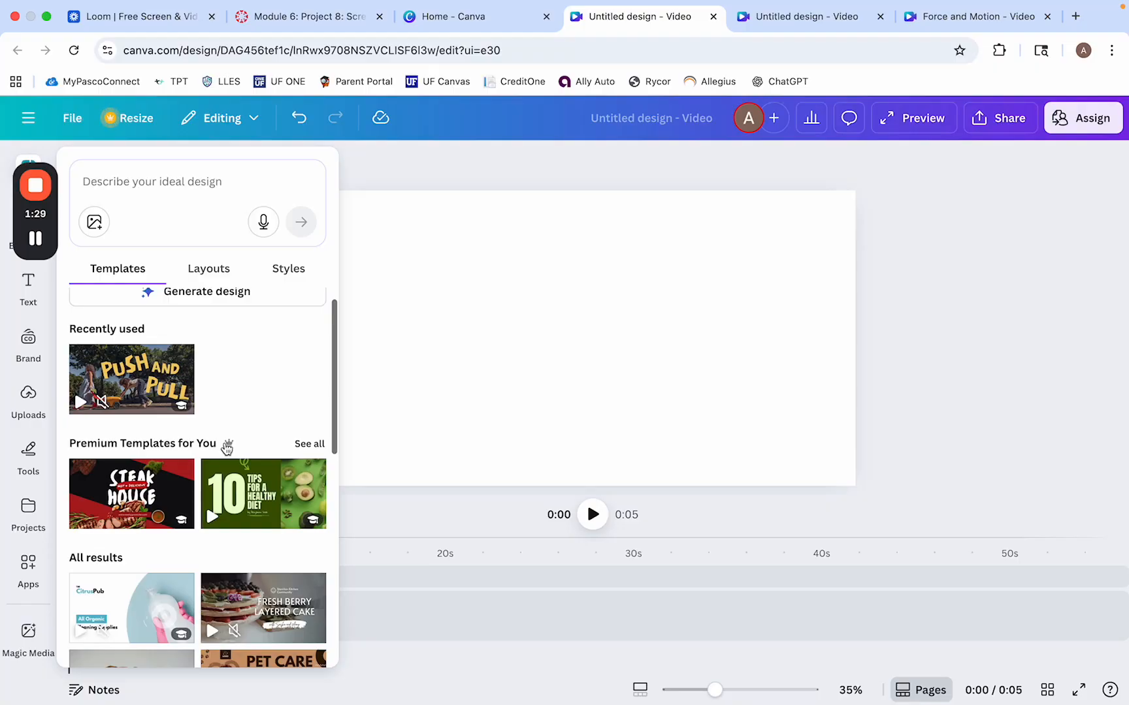
{"action": "scroll", "coordinate": [204, 520], "scroll_direction": "down", "scroll_amount": 3}
{"action": "scroll", "coordinate": [204, 521], "scroll_direction": "down", "scroll_amount": 10}
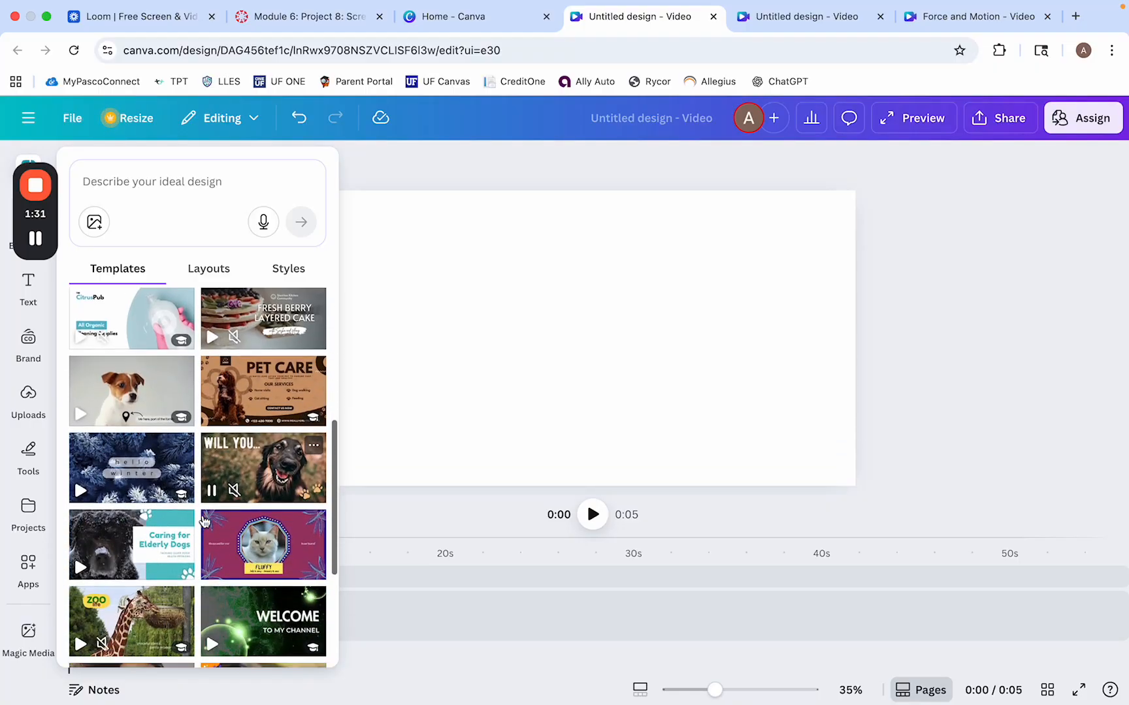
{"action": "scroll", "coordinate": [204, 520], "scroll_direction": "up", "scroll_amount": 10}
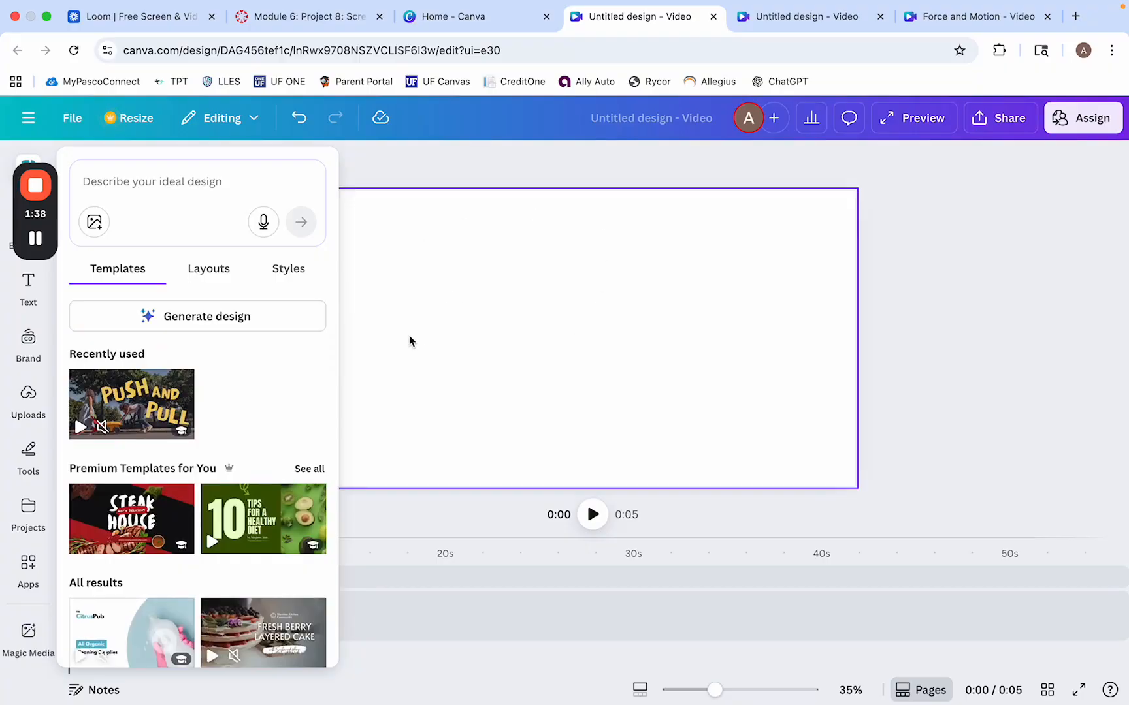
- Switch to the other untitled video design with the numbered topic cards and return its playhead to 0:00
{"action": "left_click", "coordinate": [791, 25]}
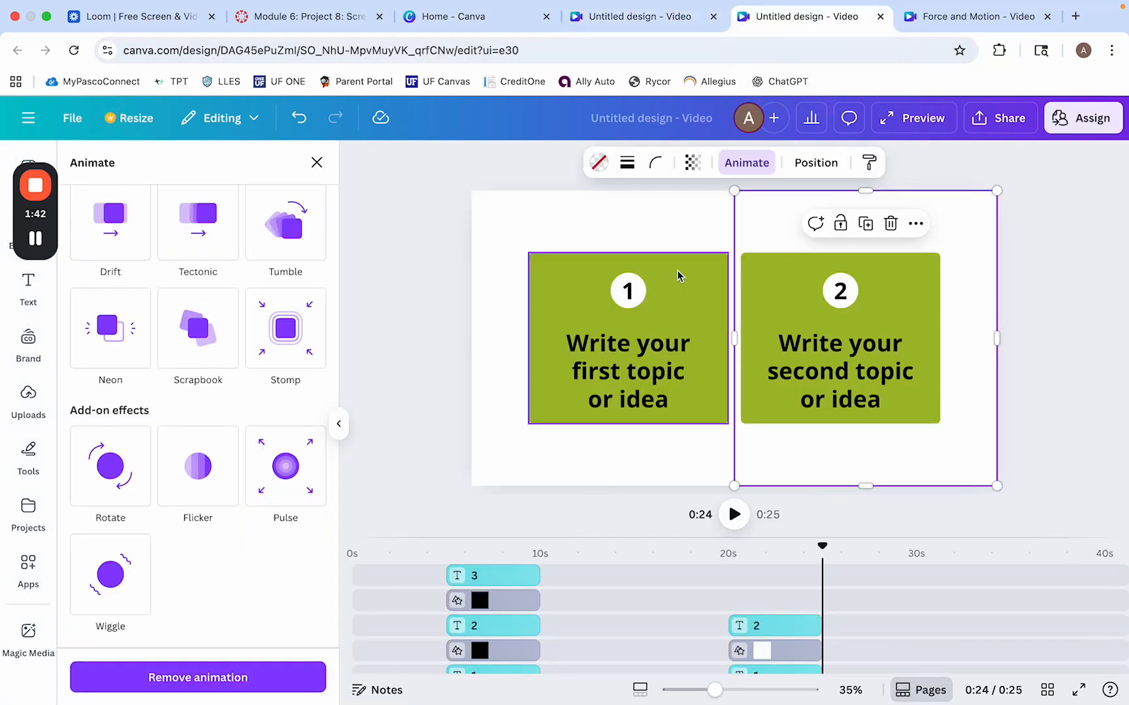
{"action": "left_click", "coordinate": [317, 163]}
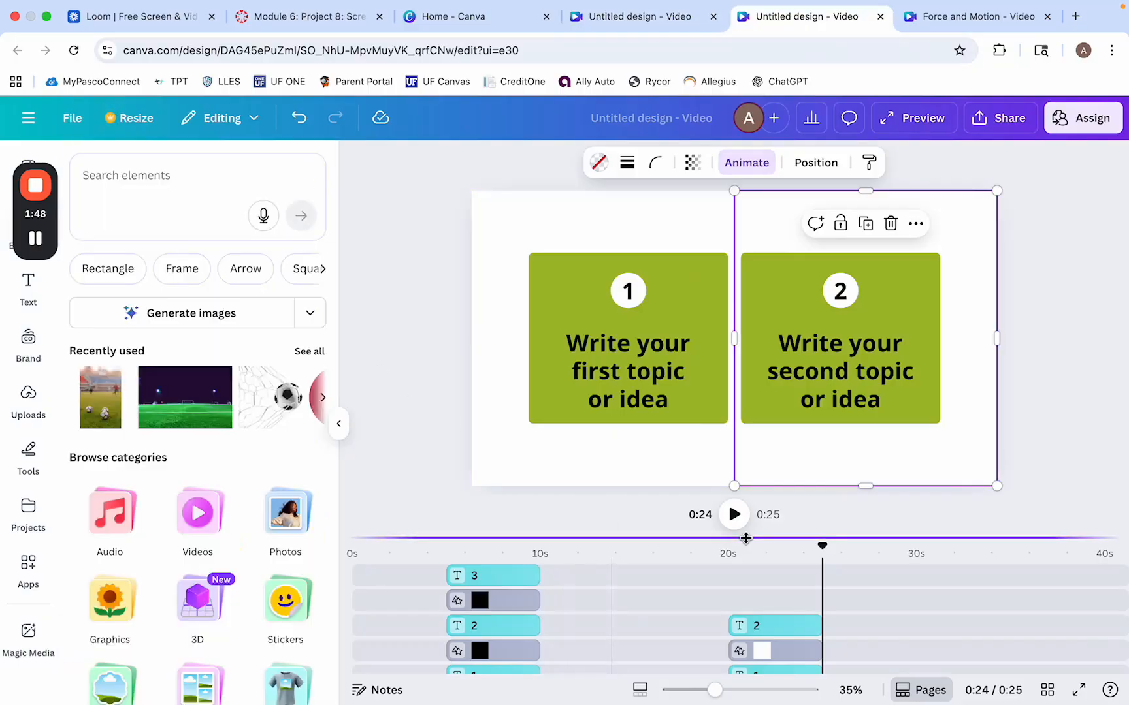
{"action": "left_click_drag", "start_coordinate": [822, 550], "coordinate": [351, 658]}
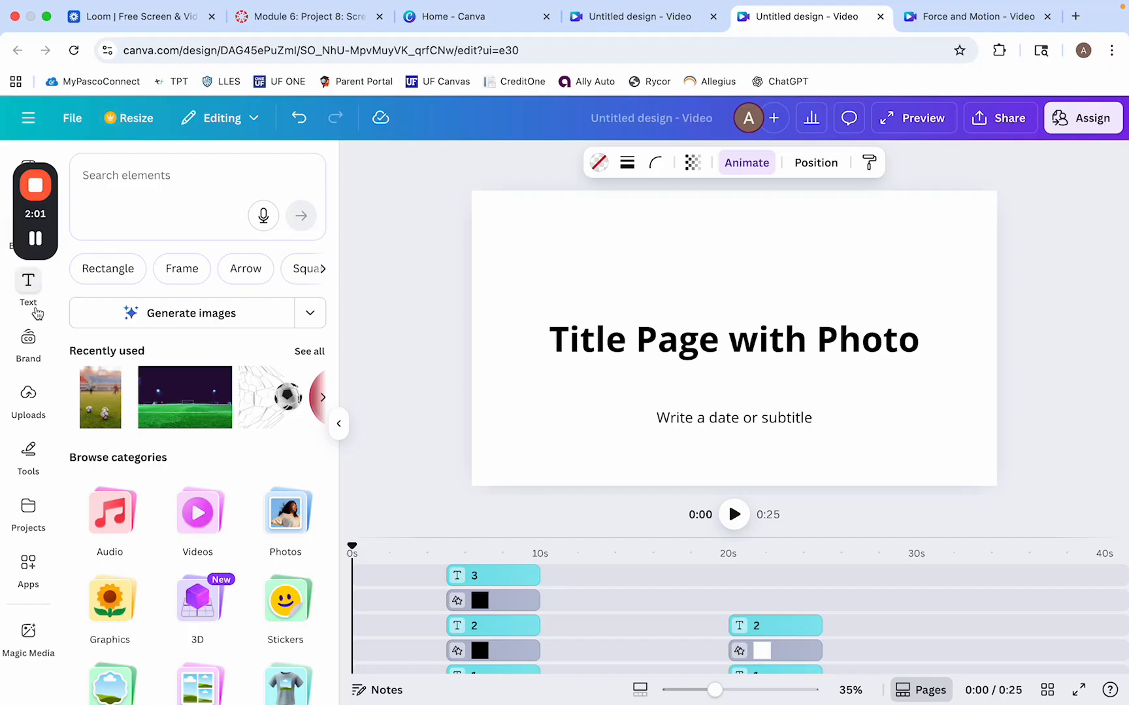
{"action": "left_click", "coordinate": [11, 260]}
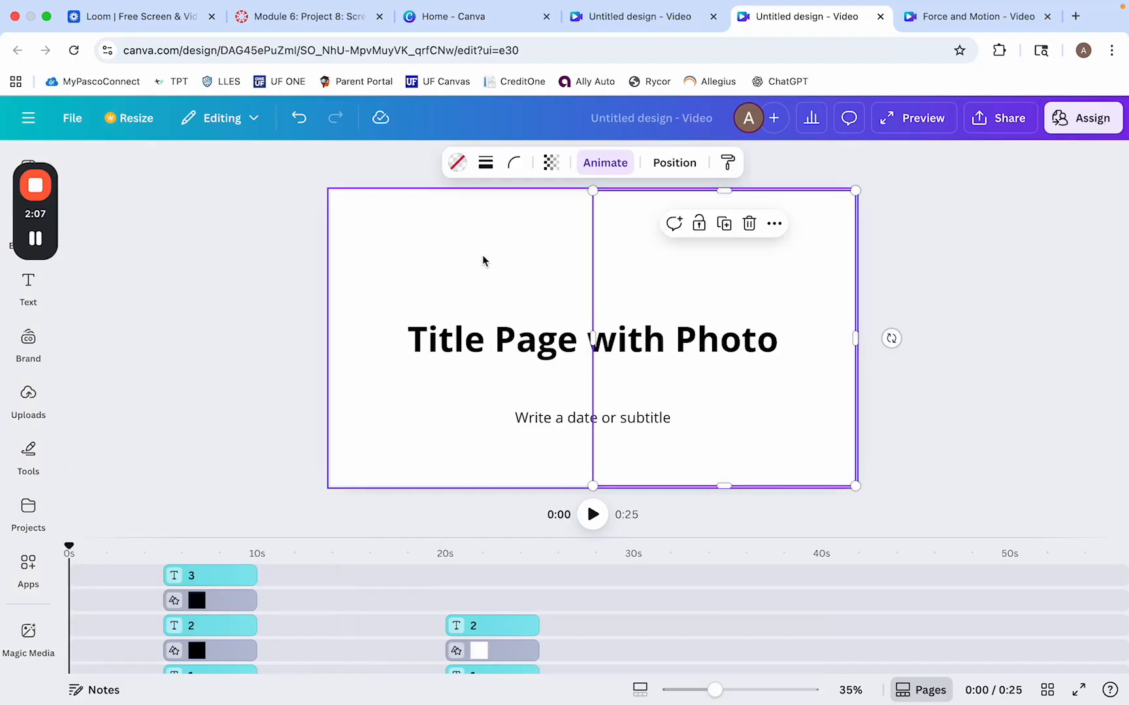
{"action": "left_click_drag", "start_coordinate": [54, 225], "coordinate": [589, 332]}
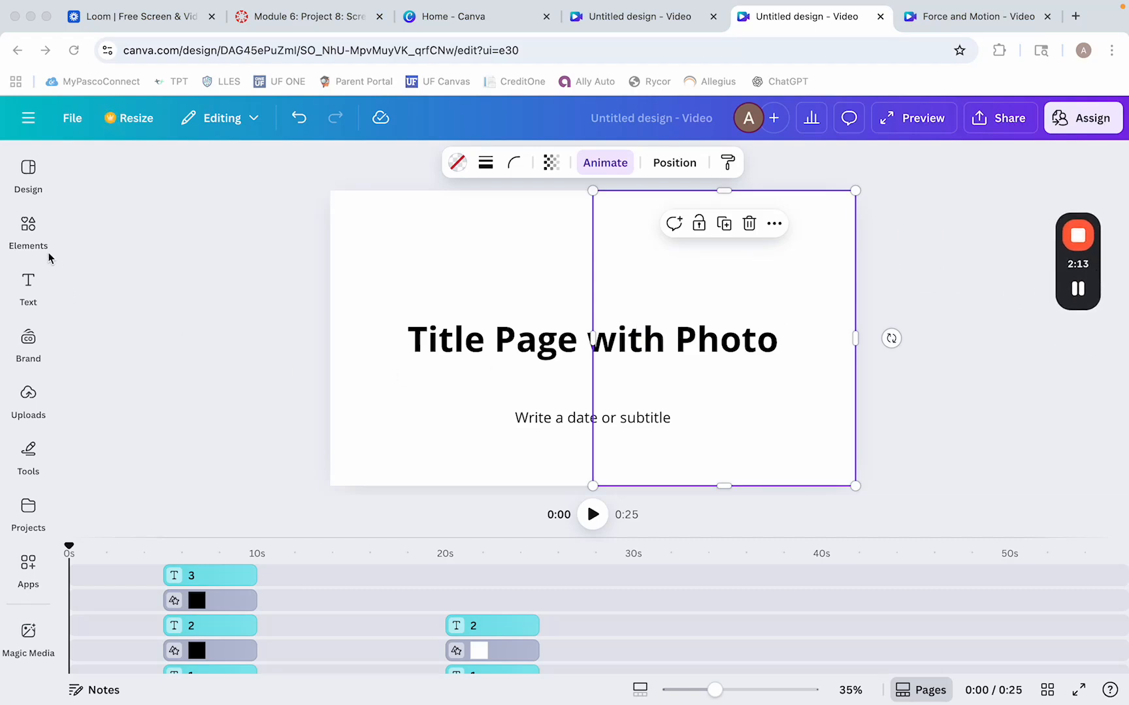
{"action": "left_click", "coordinate": [28, 171]}
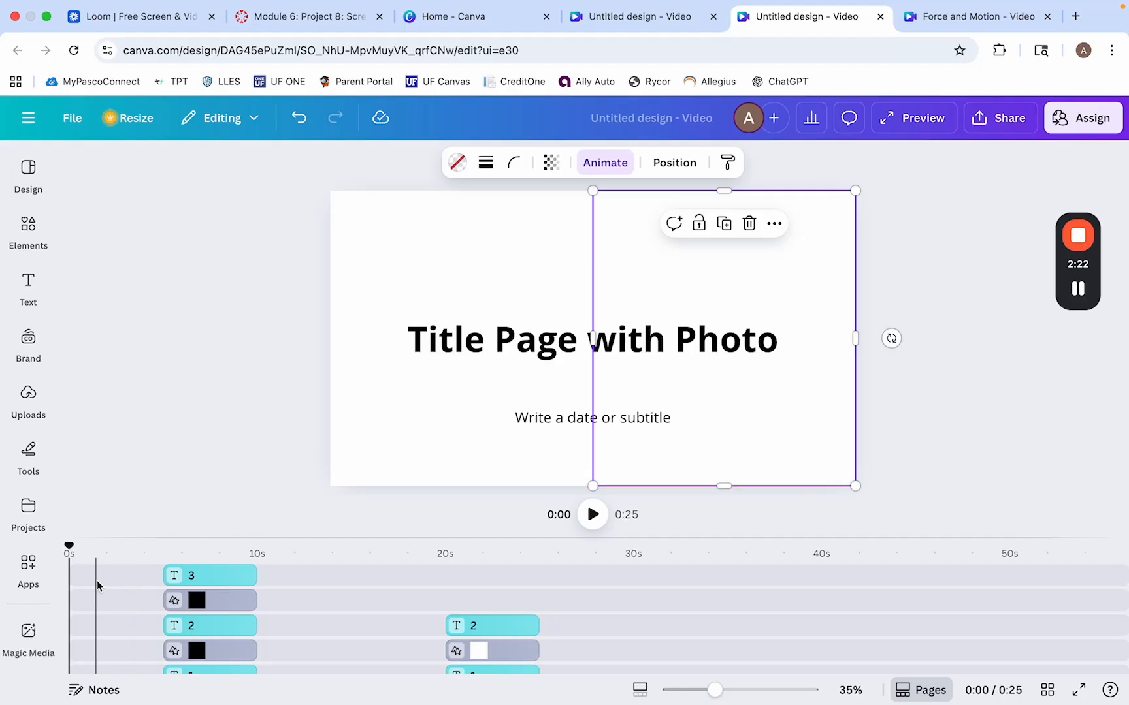
- Examine the clips in the timeline and play the video through from the start
{"action": "scroll", "coordinate": [497, 607], "scroll_direction": "down", "scroll_amount": 5}
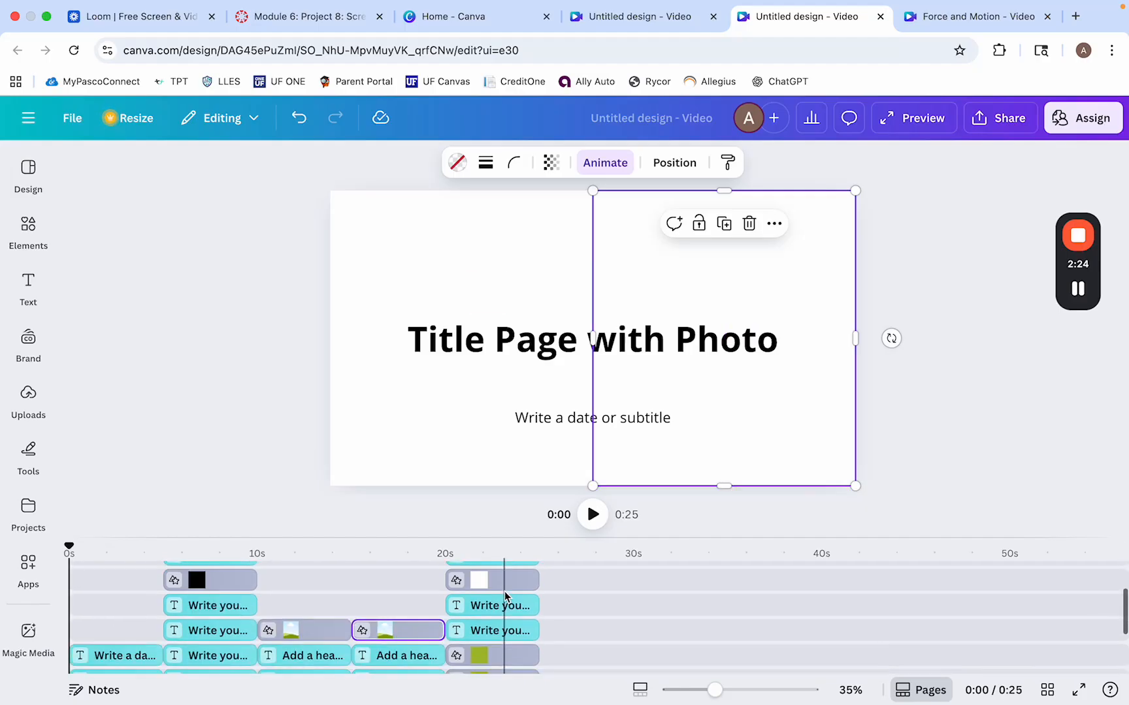
{"action": "scroll", "coordinate": [212, 624], "scroll_direction": "down", "scroll_amount": 5}
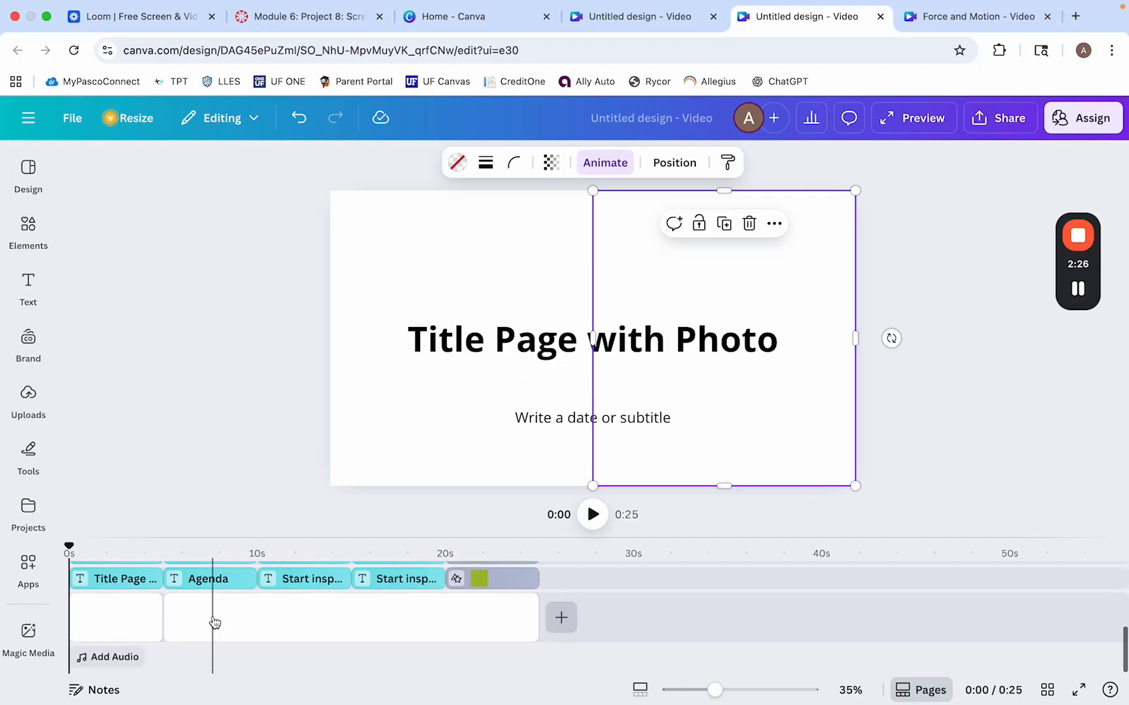
{"action": "scroll", "coordinate": [213, 624], "scroll_direction": "up", "scroll_amount": 10}
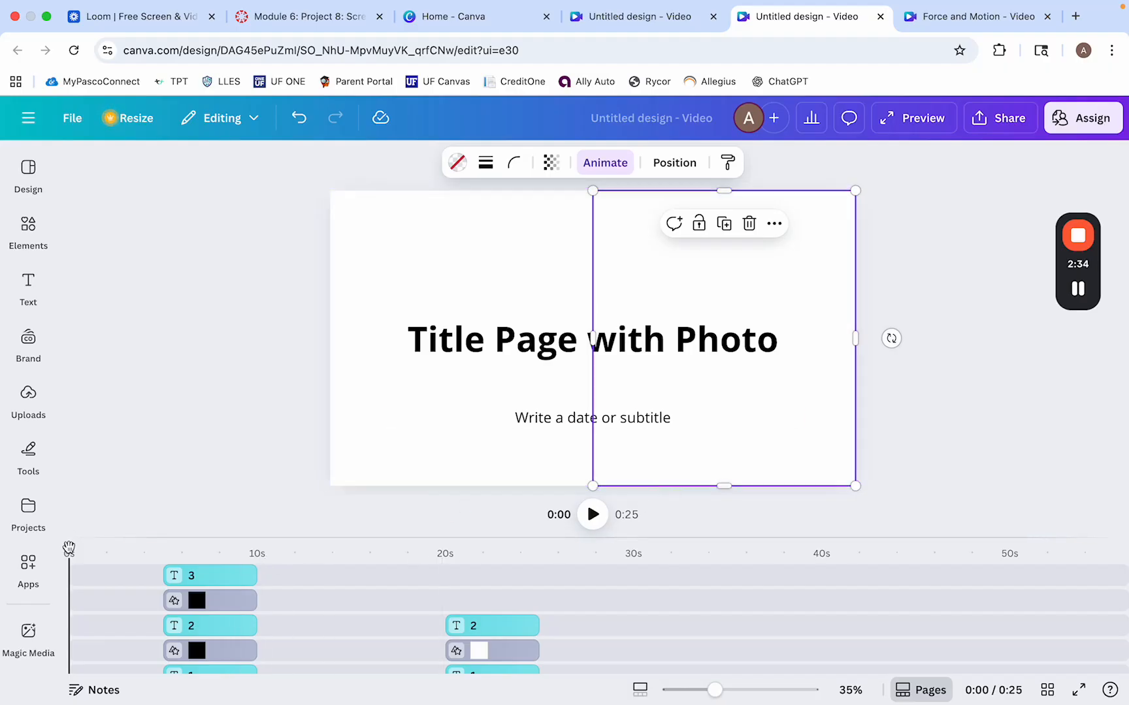
{"action": "left_click", "coordinate": [592, 514]}
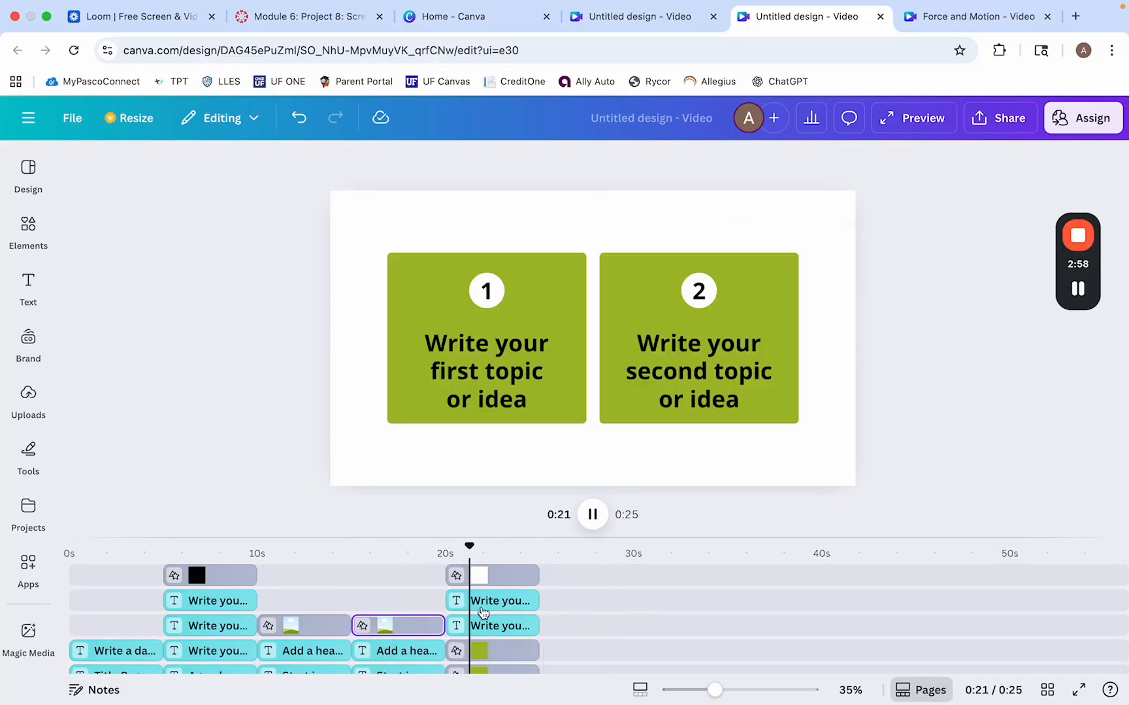
{"action": "scroll", "coordinate": [533, 614], "scroll_direction": "down", "scroll_amount": 2}
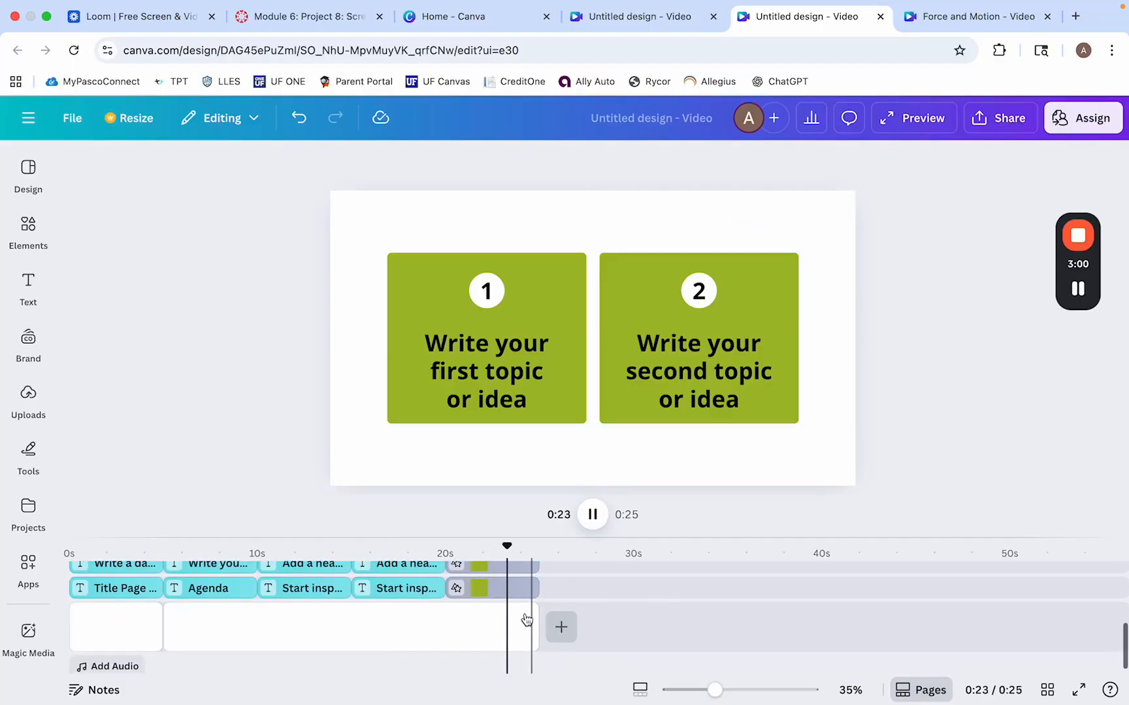
{"action": "scroll", "coordinate": [411, 618], "scroll_direction": "up", "scroll_amount": 3}
{"action": "left_click", "coordinate": [474, 618]}
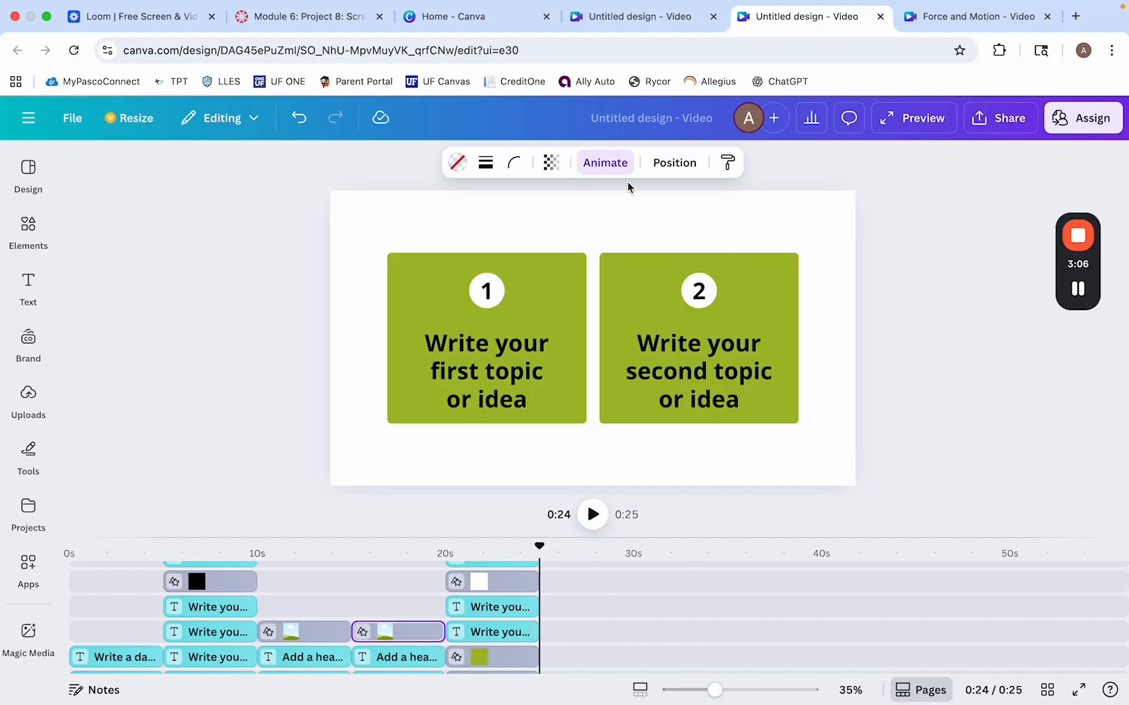
- Review the animation styles and add-on effects available for the selected image frame
{"action": "left_click", "coordinate": [608, 166]}
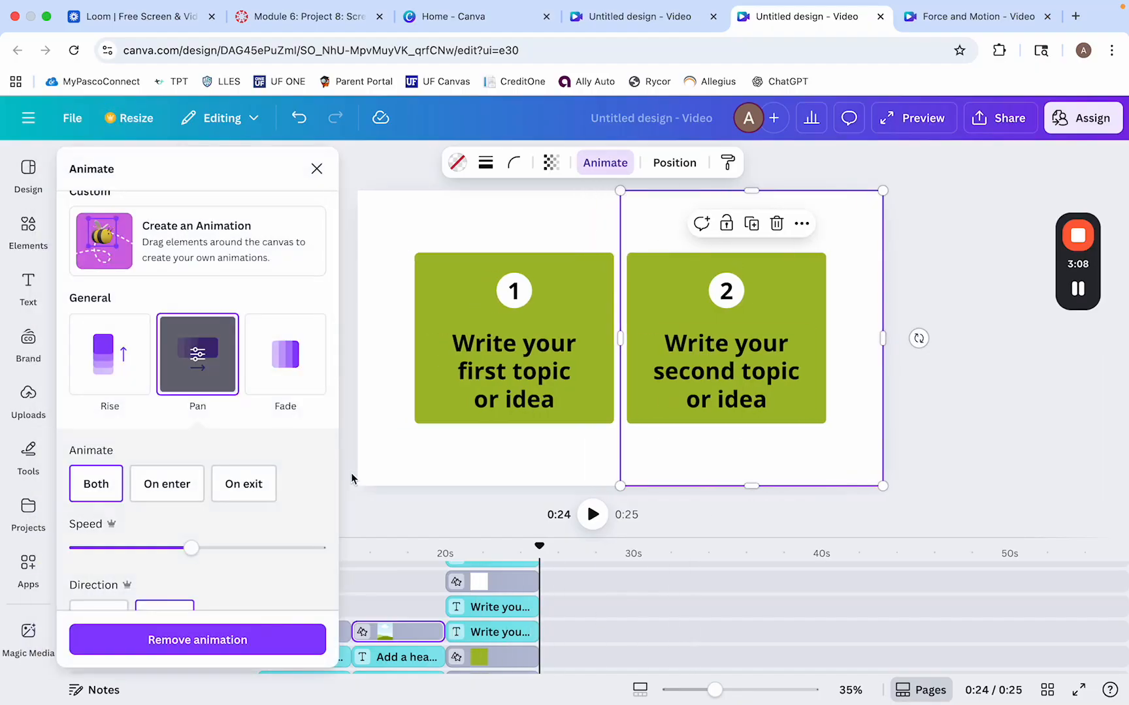
{"action": "scroll", "coordinate": [284, 529], "scroll_direction": "down", "scroll_amount": 2}
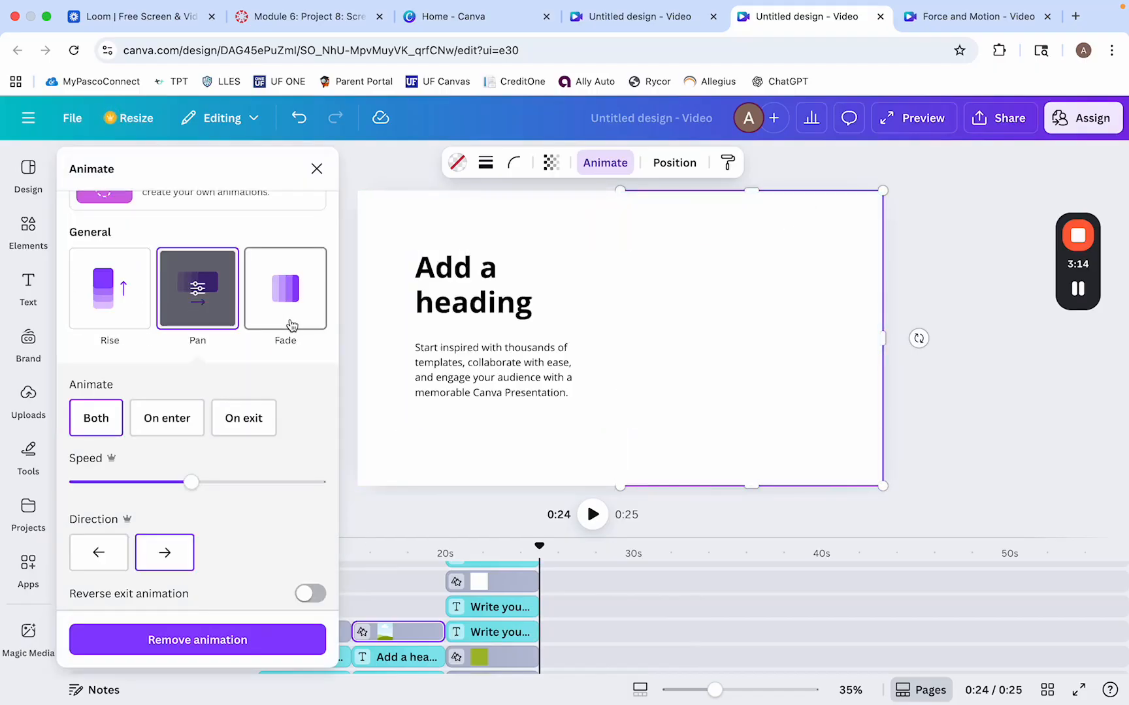
{"action": "scroll", "coordinate": [289, 329], "scroll_direction": "up", "scroll_amount": 2}
{"action": "scroll", "coordinate": [290, 328], "scroll_direction": "down", "scroll_amount": 5}
{"action": "scroll", "coordinate": [290, 329], "scroll_direction": "down", "scroll_amount": 4}
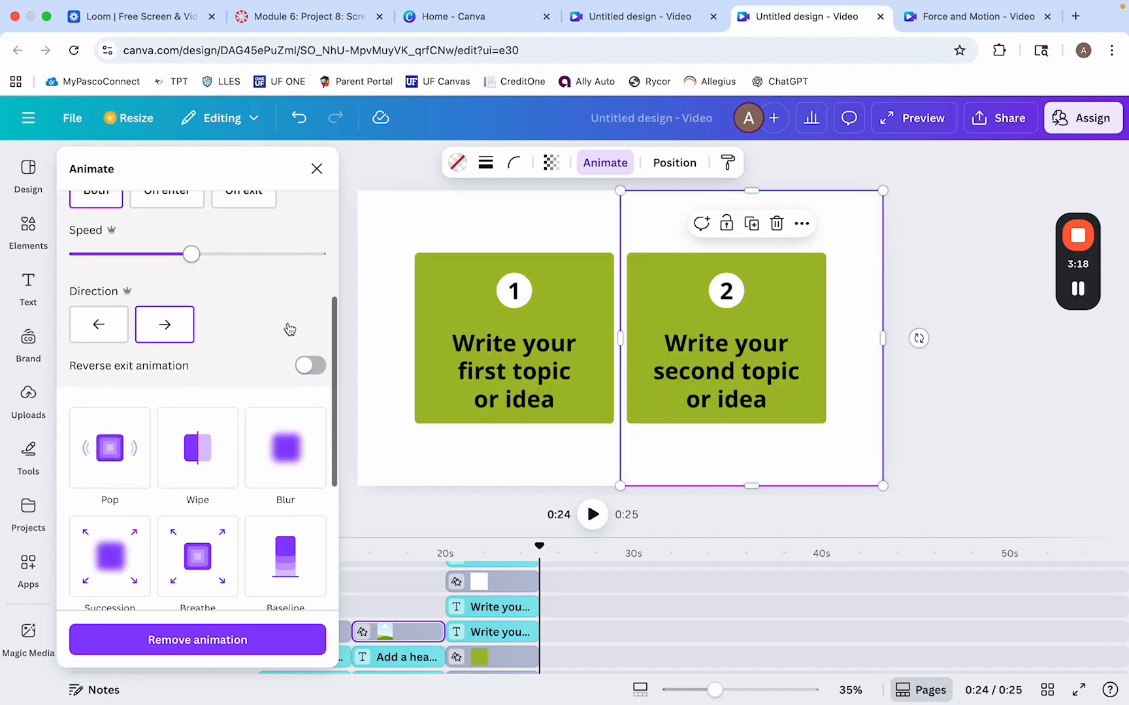
{"action": "left_click", "coordinate": [117, 373]}
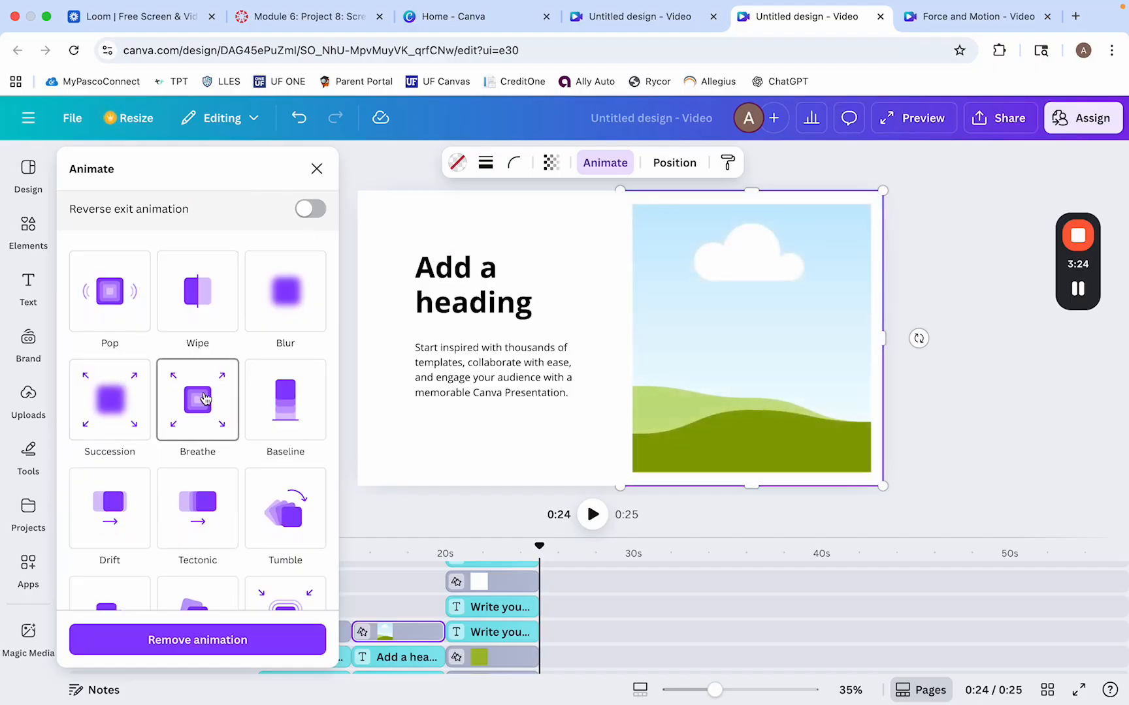
{"action": "scroll", "coordinate": [290, 512], "scroll_direction": "down", "scroll_amount": 4}
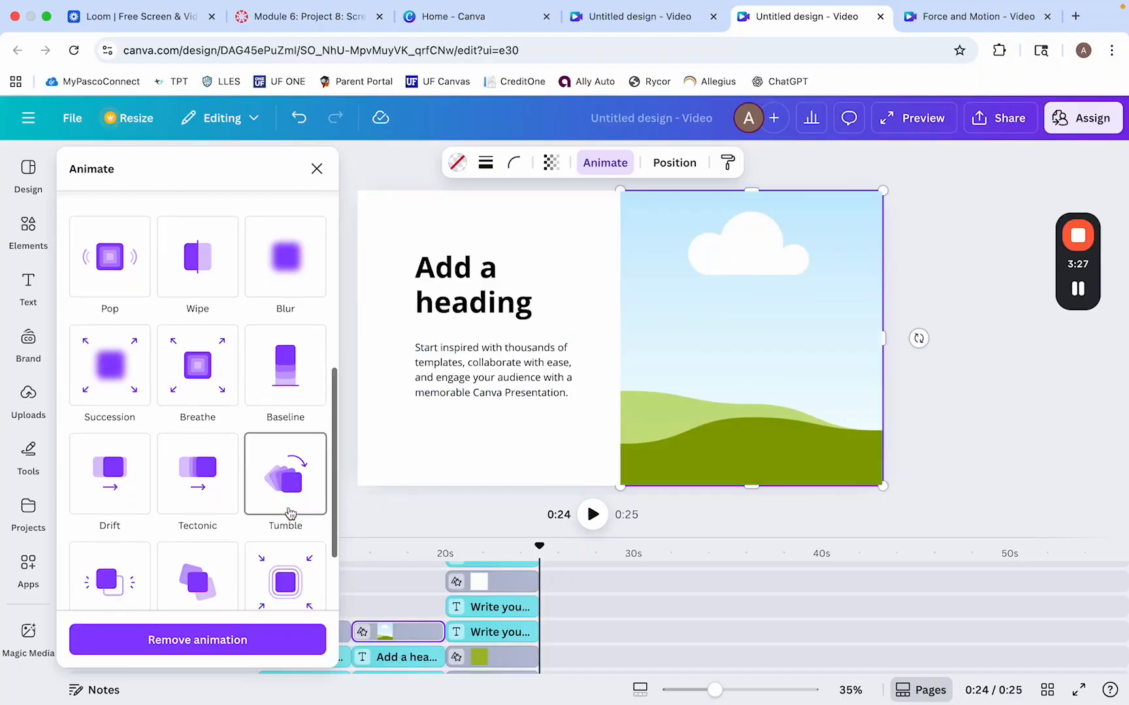
{"action": "scroll", "coordinate": [289, 511], "scroll_direction": "down", "scroll_amount": 1}
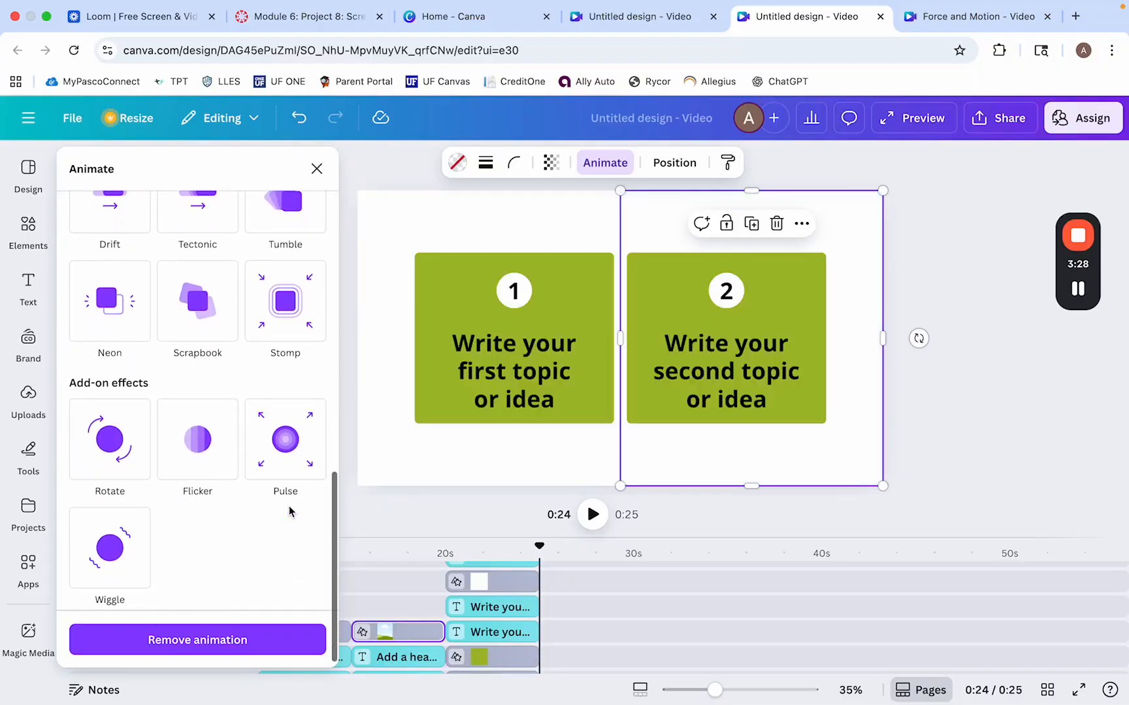
{"action": "left_click", "coordinate": [102, 465]}
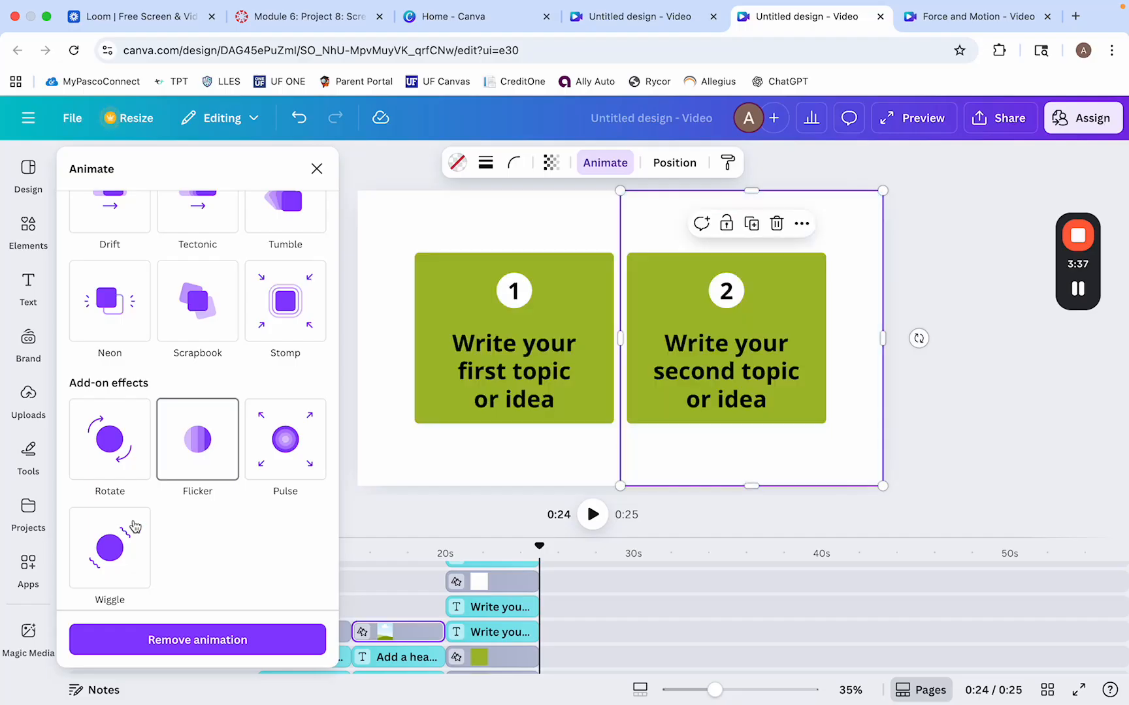
{"action": "scroll", "coordinate": [138, 392], "scroll_direction": "up", "scroll_amount": 10}
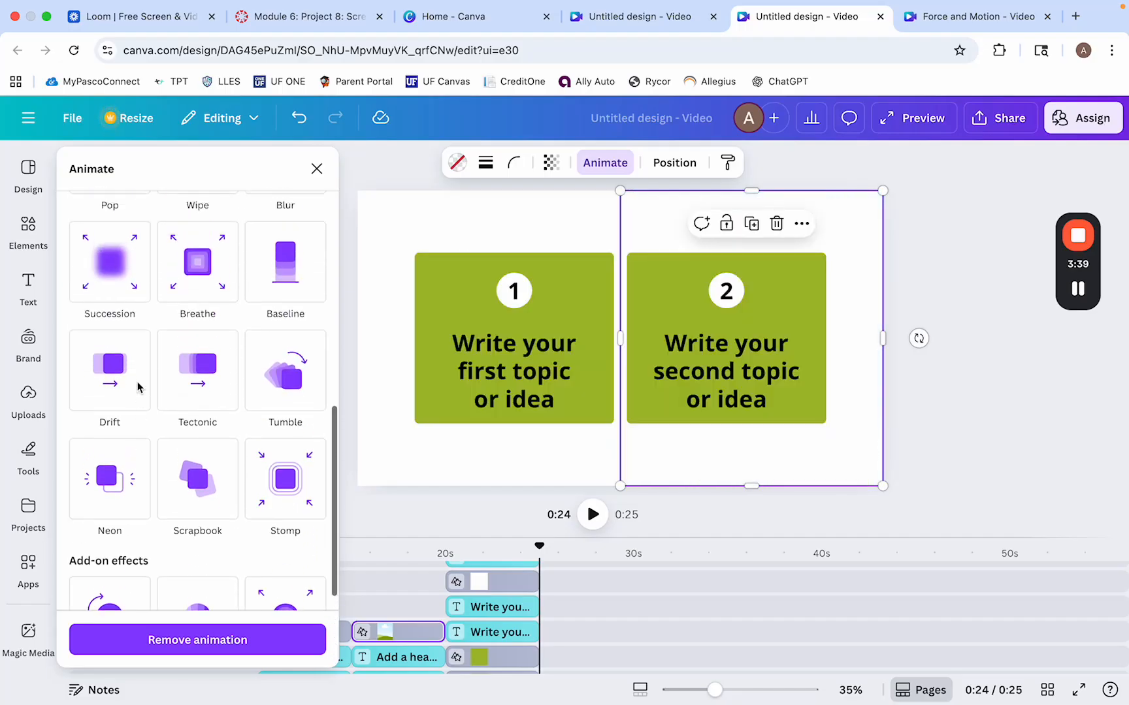
{"action": "scroll", "coordinate": [138, 386], "scroll_direction": "up", "scroll_amount": 5}
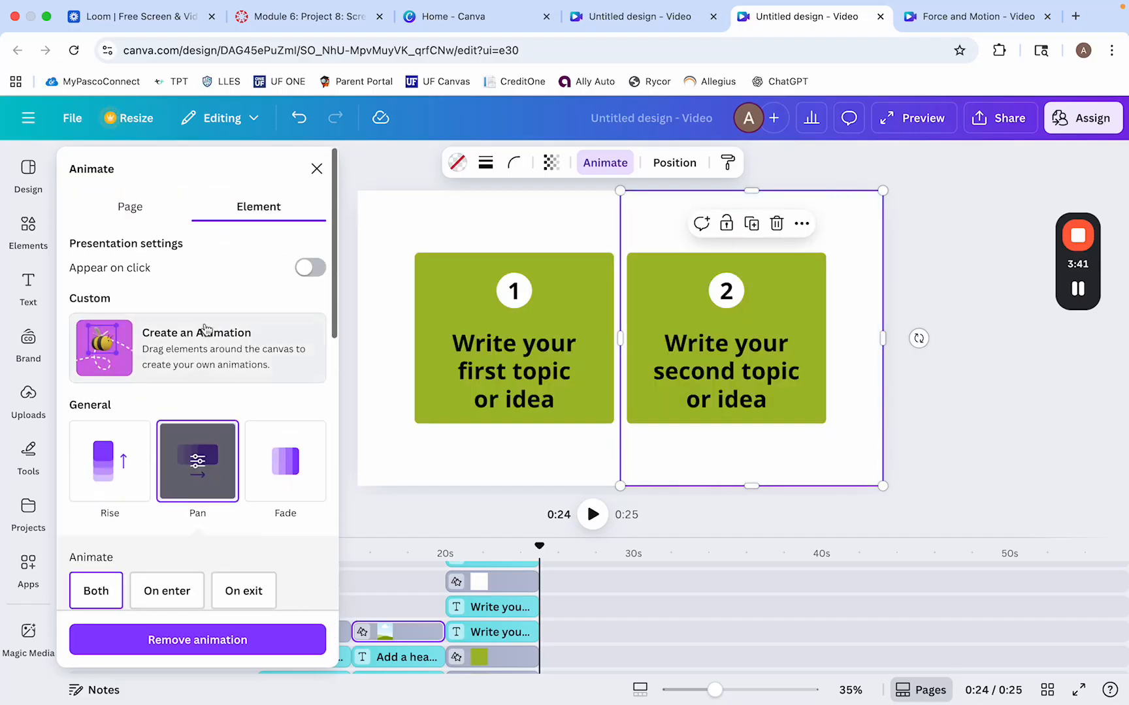
{"action": "left_click", "coordinate": [316, 171]}
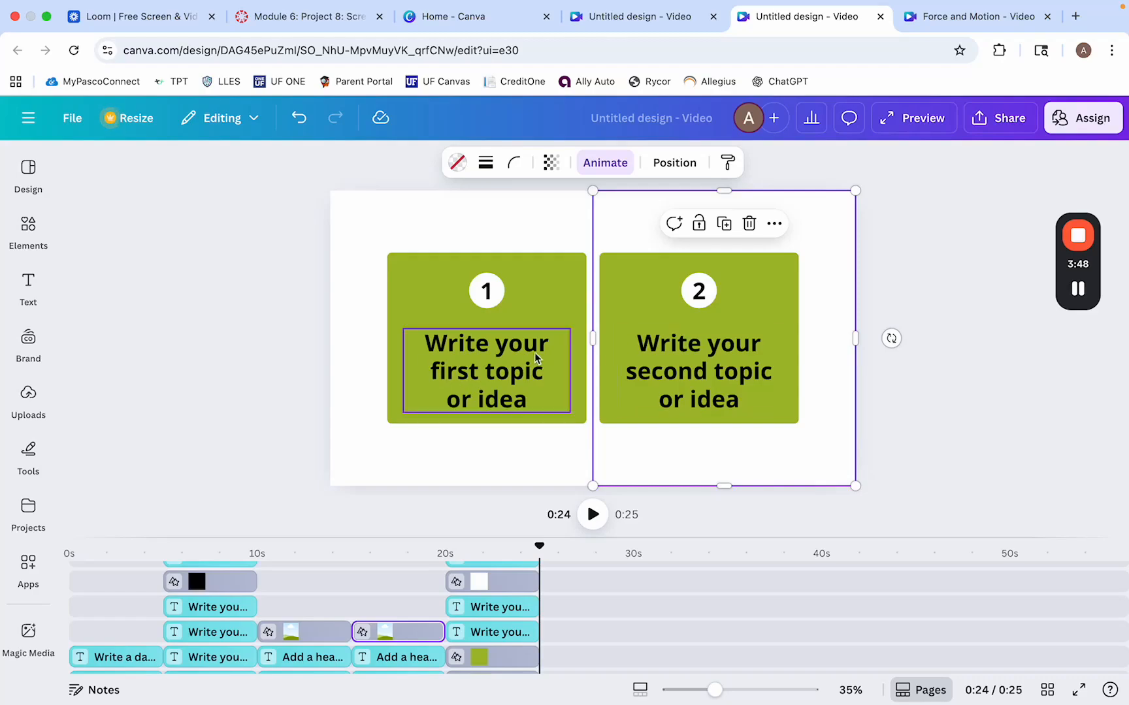
- Replace the placeholder text in the first green topic card with wording that begins "Forms Of Ene"
{"action": "left_click", "coordinate": [526, 382]}
{"action": "double_click", "coordinate": [527, 382]}
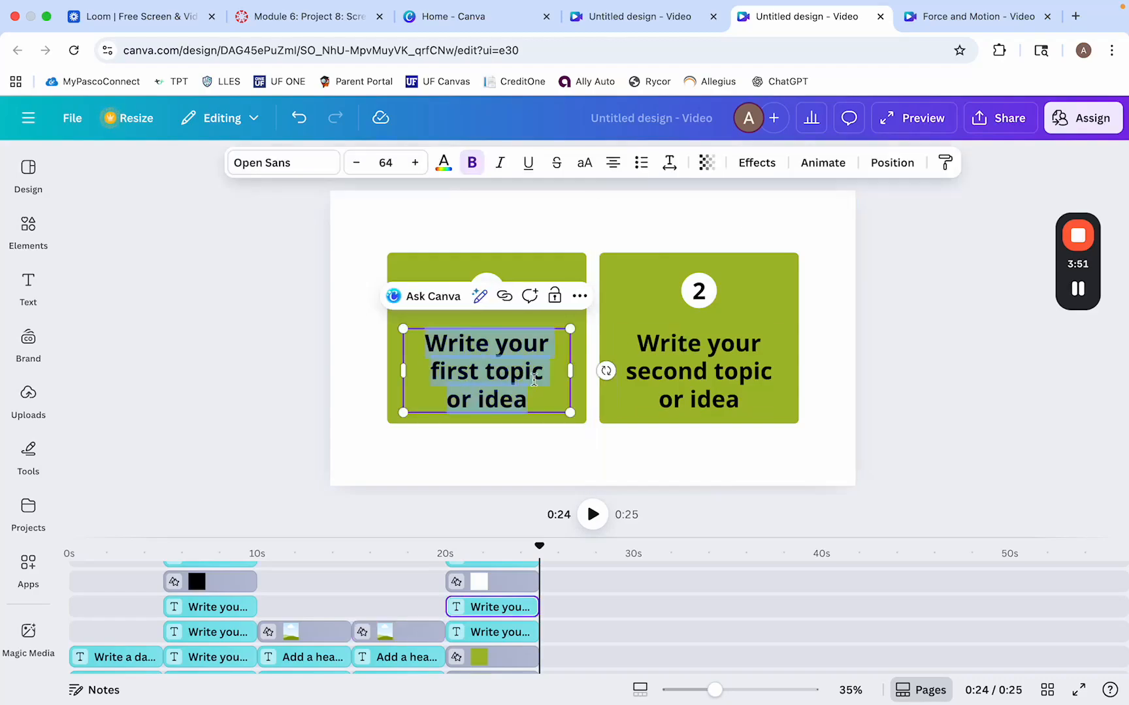
{"action": "key", "text": "BackSpace"}
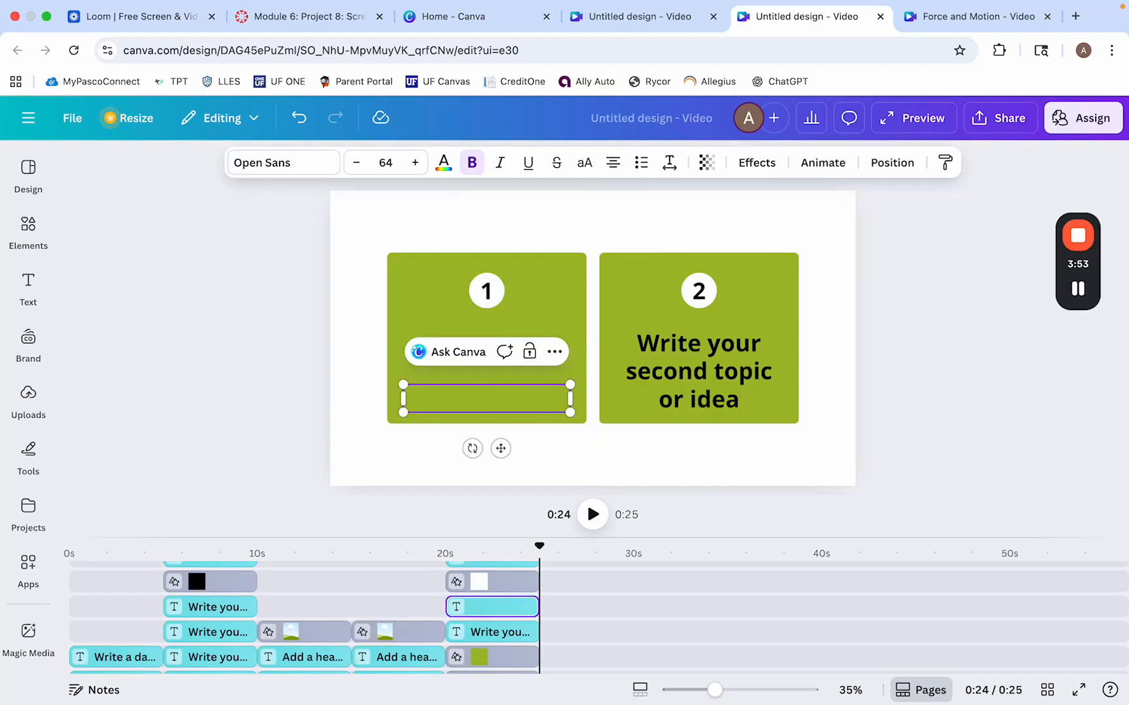
{"action": "type", "text": "Forms Of"}
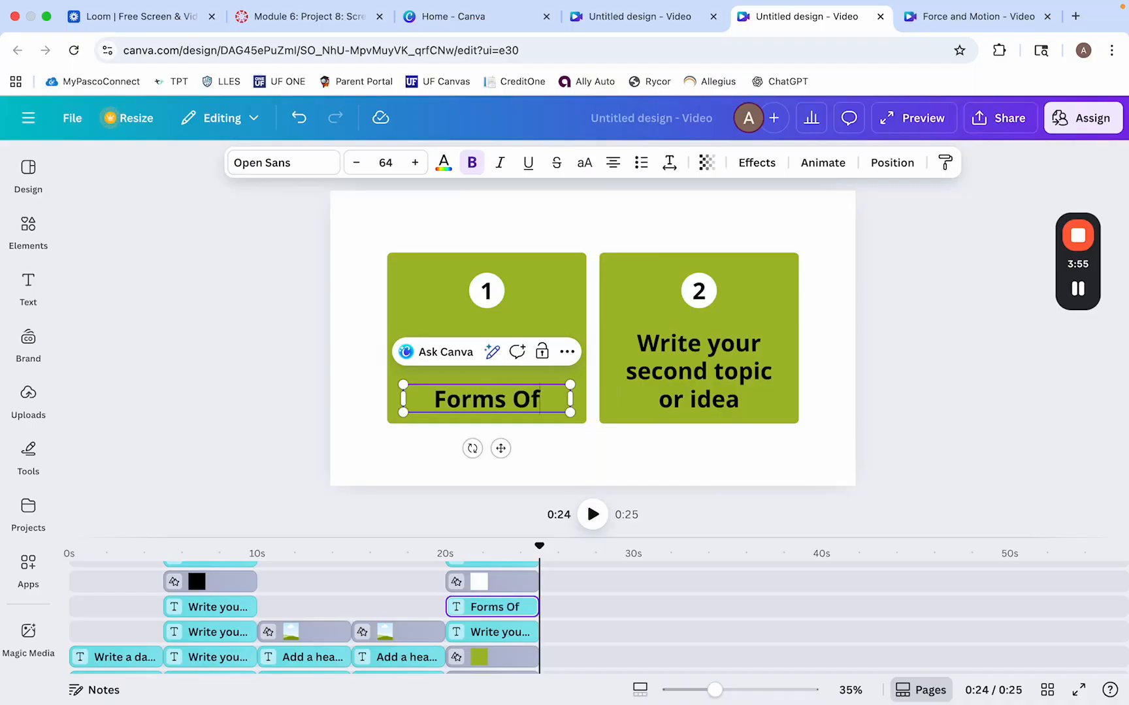
{"action": "type", "text": " Enef"}
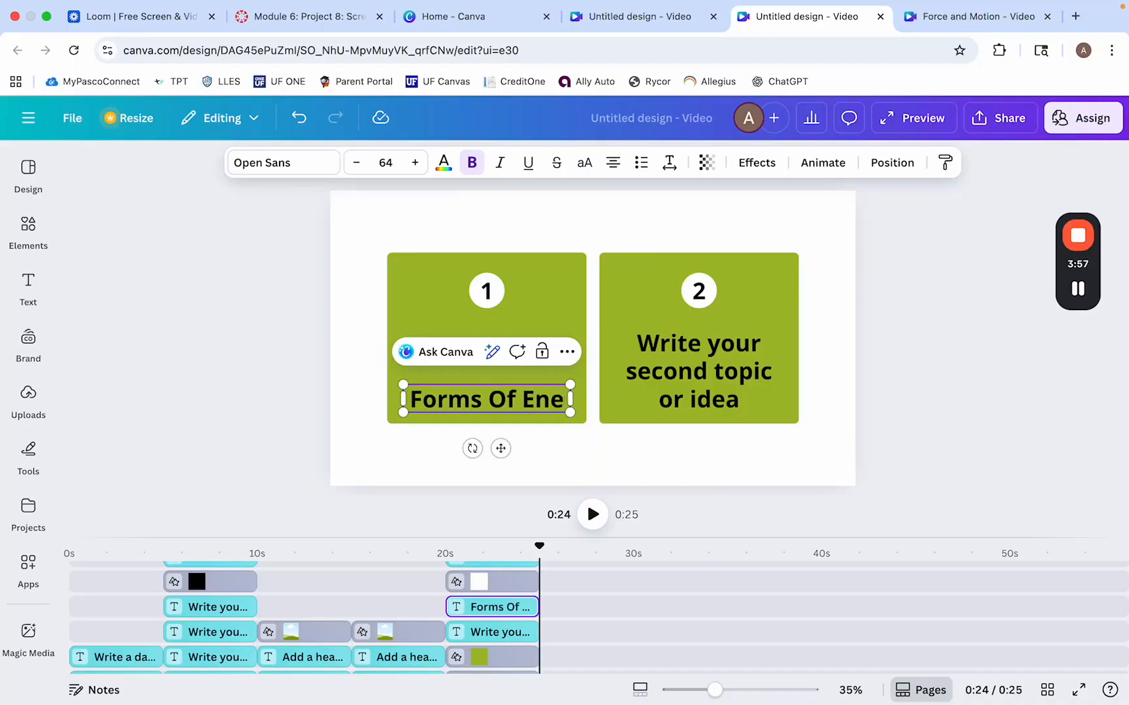